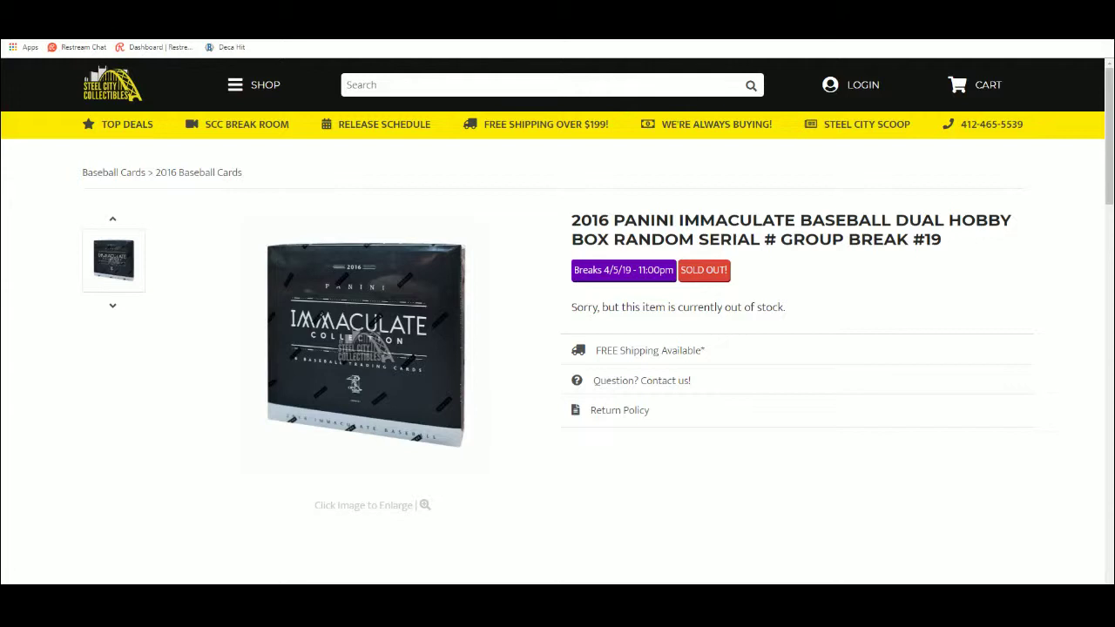
# Copy the ten buyer names in A1:A10 from the spreadsheet
pyautogui.hotkey('ctrl', 'Tab')
pyautogui.hotkey('alt', 'Tab')
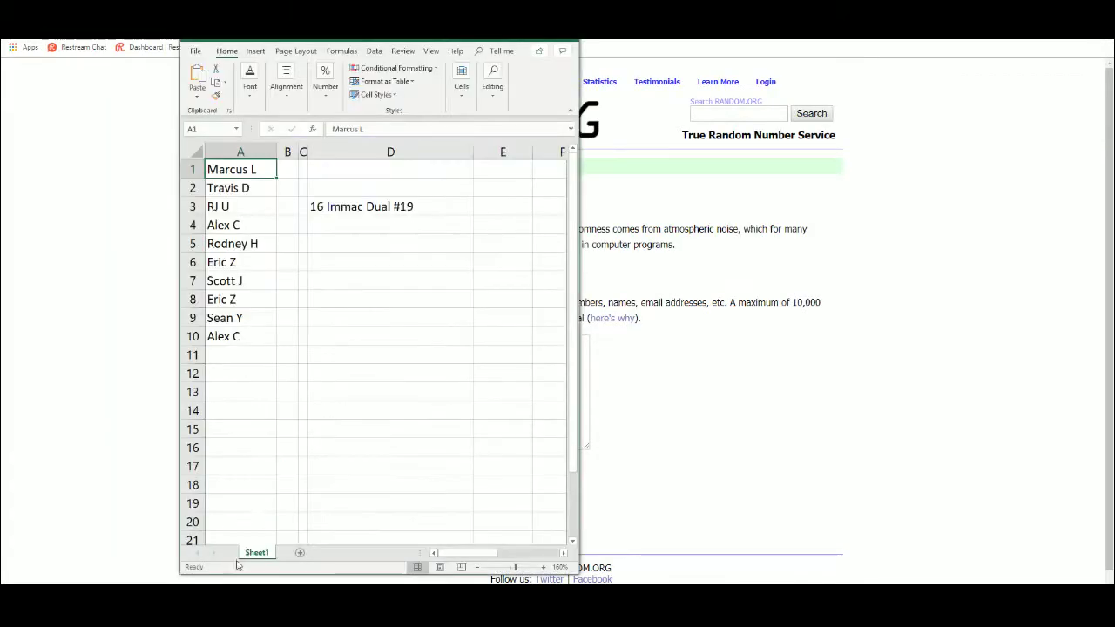
pyautogui.moveTo(254, 166); pyautogui.dragTo(237, 333)
pyautogui.rightClick(237, 333)
pyautogui.click(265, 82)
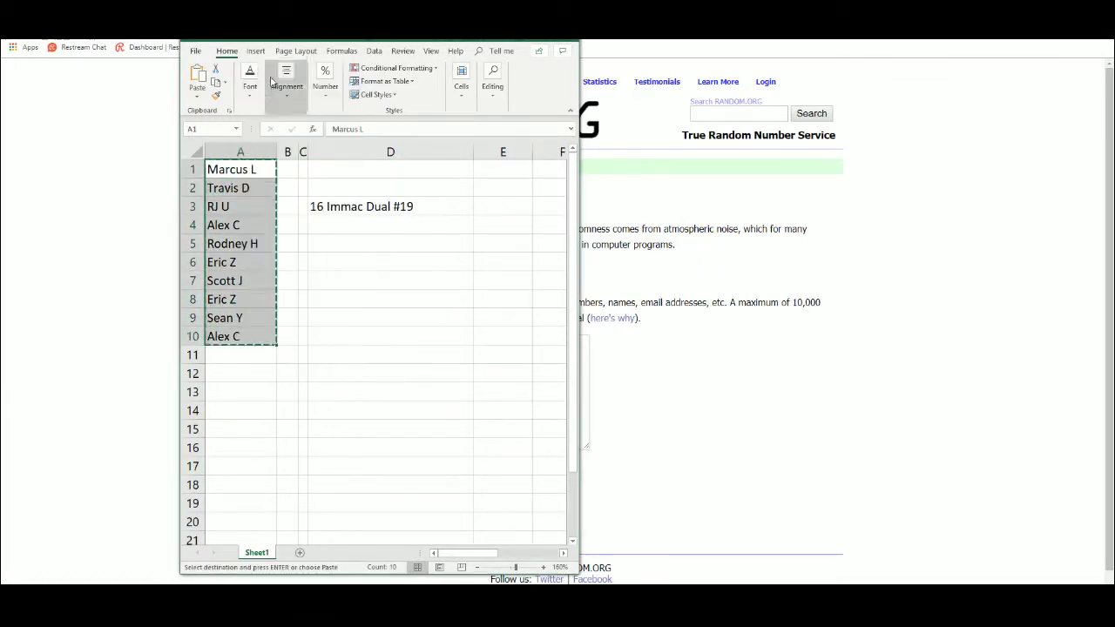
# Paste the names into RANDOM.ORG's List Randomizer and shuffle them five times
pyautogui.click(127, 305)
pyautogui.click(282, 377)
pyautogui.hotkey('ctrl', 'v')
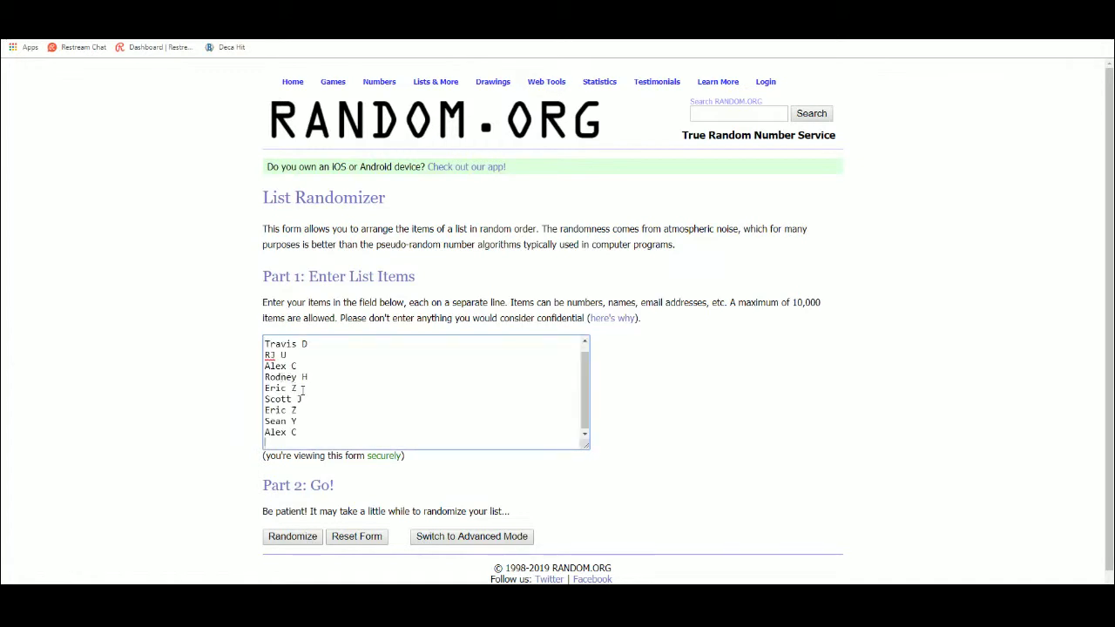
pyautogui.scroll(1, 282, 377)
pyautogui.click(296, 534)
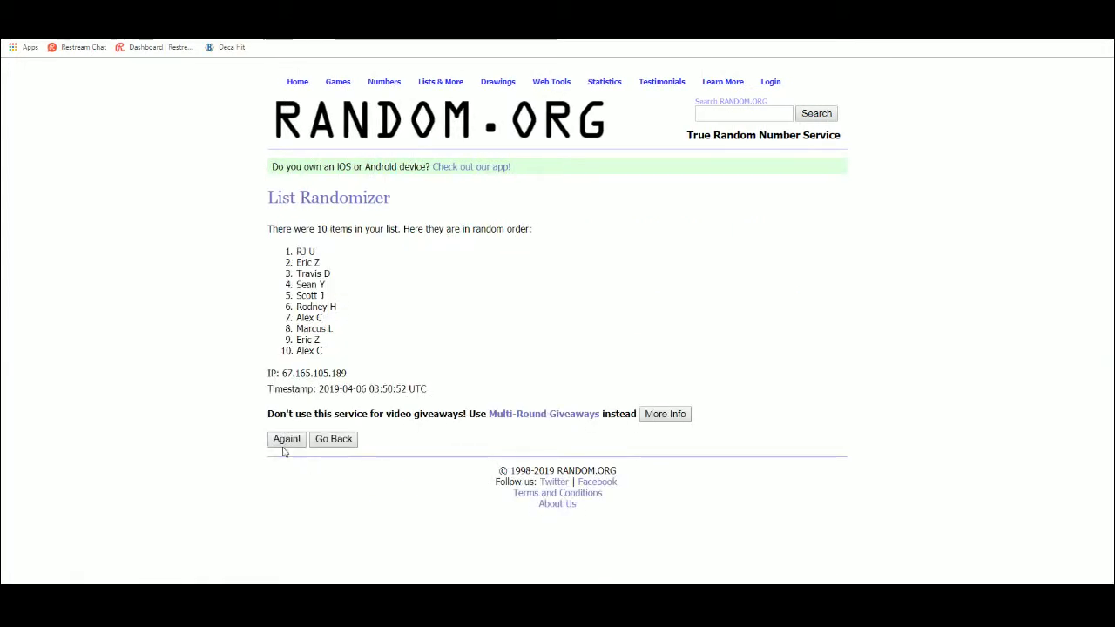
pyautogui.click(284, 440)
pyautogui.click(284, 464)
pyautogui.click(283, 468)
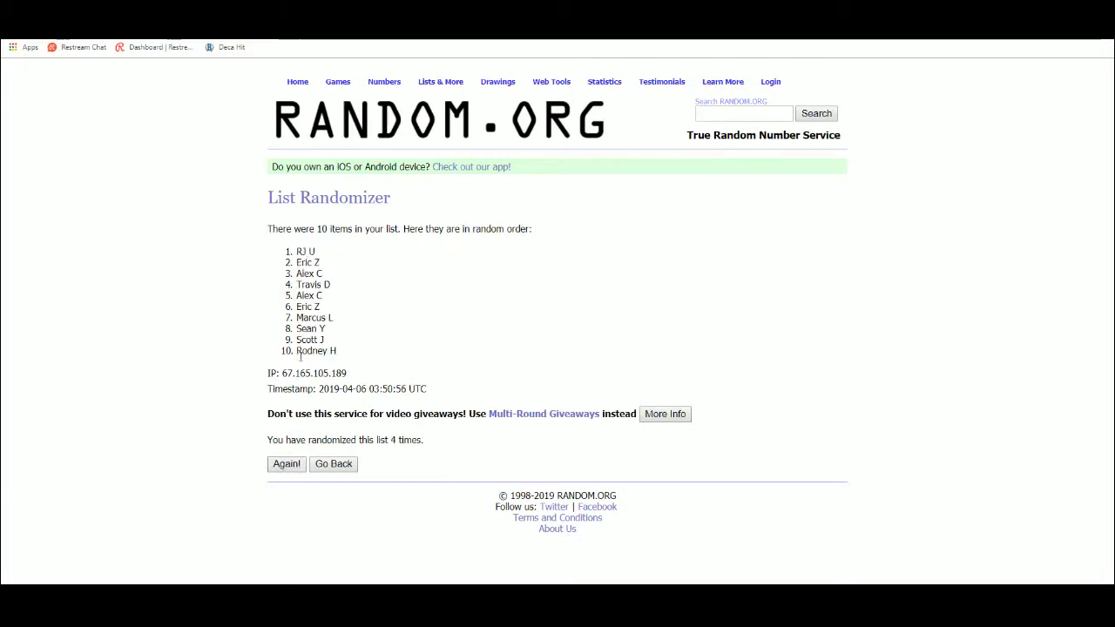
pyautogui.press('Return')
# Copy the shuffled names and clear the old names from A1:A10
pyautogui.moveTo(295, 253); pyautogui.dragTo(325, 351)
pyautogui.rightClick(307, 332)
pyautogui.click(331, 343)
pyautogui.hotkey('alt', 'Tab')
pyautogui.rightClick(248, 218)
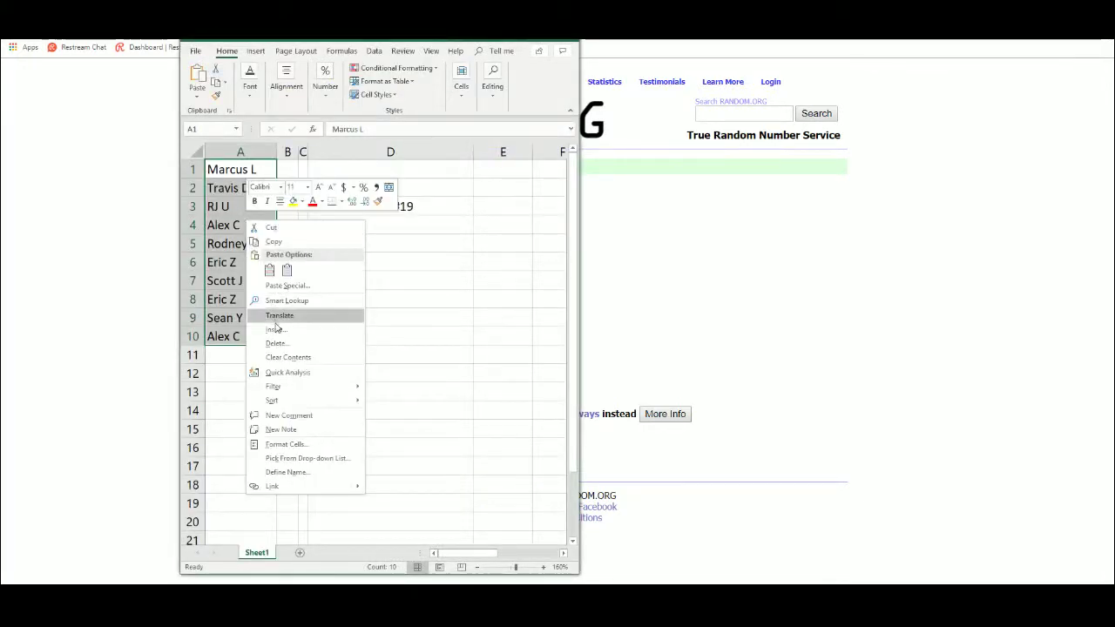
pyautogui.click(276, 357)
# Start a Paste Special into A1 with the text format chosen
pyautogui.click(236, 166)
pyautogui.rightClick(236, 166)
pyautogui.press('Escape')
pyautogui.hotkey('ctrl', 'alt', 'v')
pyautogui.click(199, 169)
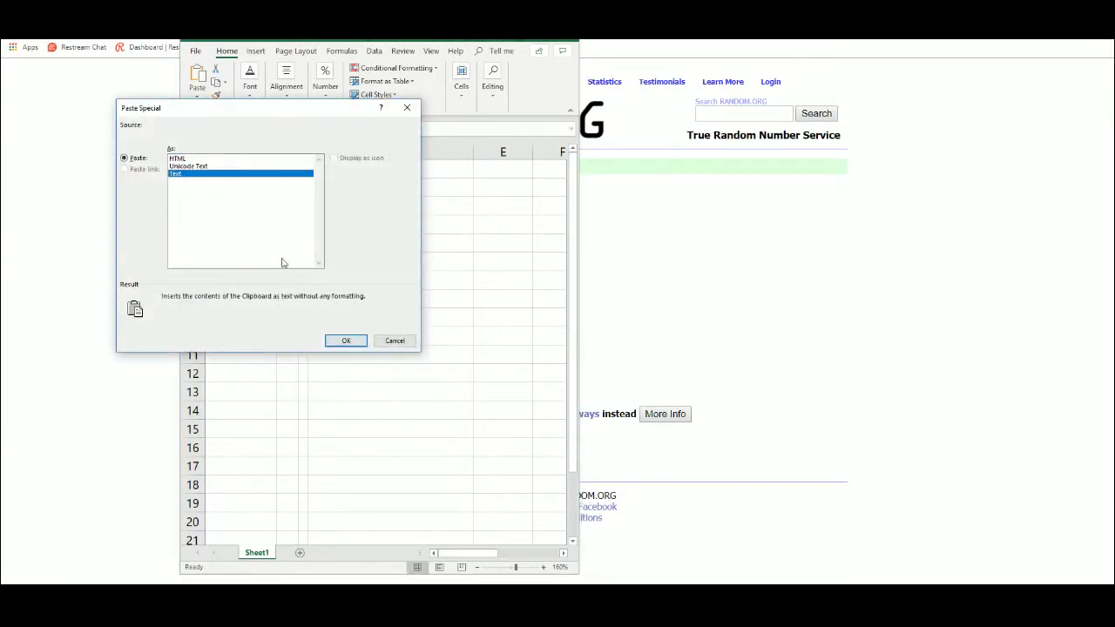
# Paste the shuffled names into column A, then enter digits 1–9 and 0 in a fresh List Randomizer
pyautogui.click(339, 340)
pyautogui.click(124, 383)
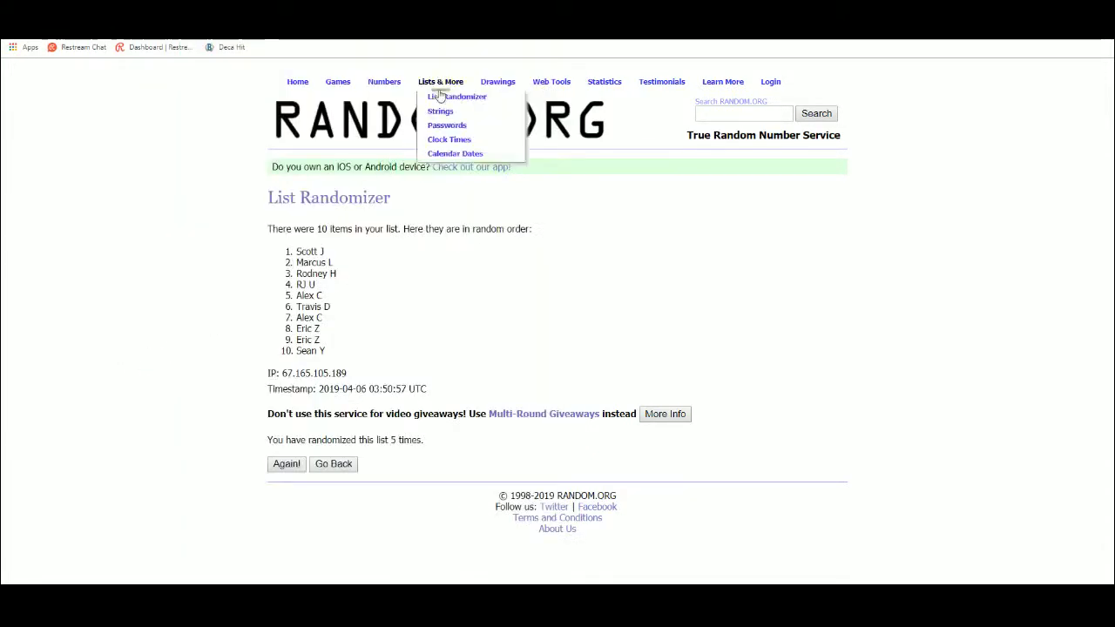
pyautogui.click(446, 101)
pyautogui.click(295, 355)
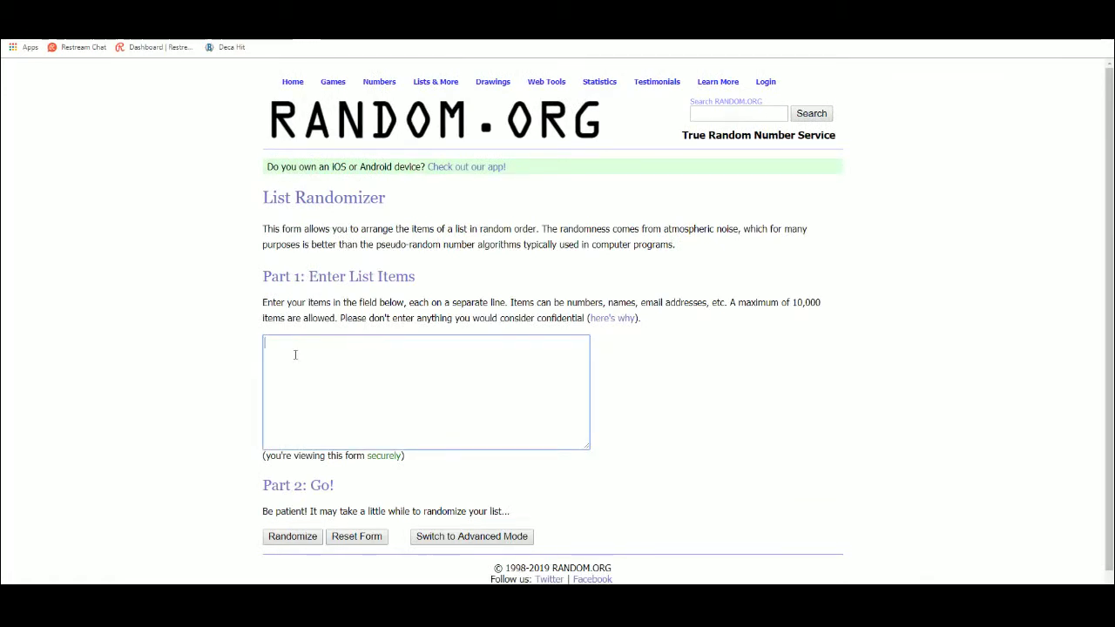
pyautogui.write('1 2 3 4 5')
pyautogui.press('Return')
pyautogui.write('6 7 8 9')
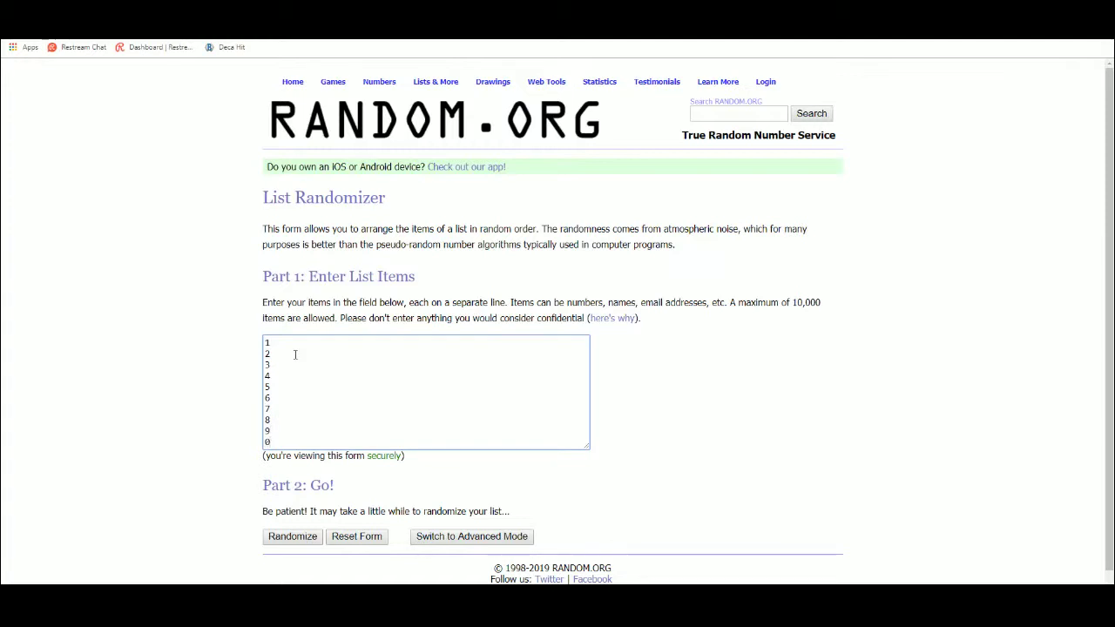
# Randomize the digits and copy the final order 2, 3, 7, 6, 8, 1, 4, 0, 5, 9
pyautogui.click(289, 538)
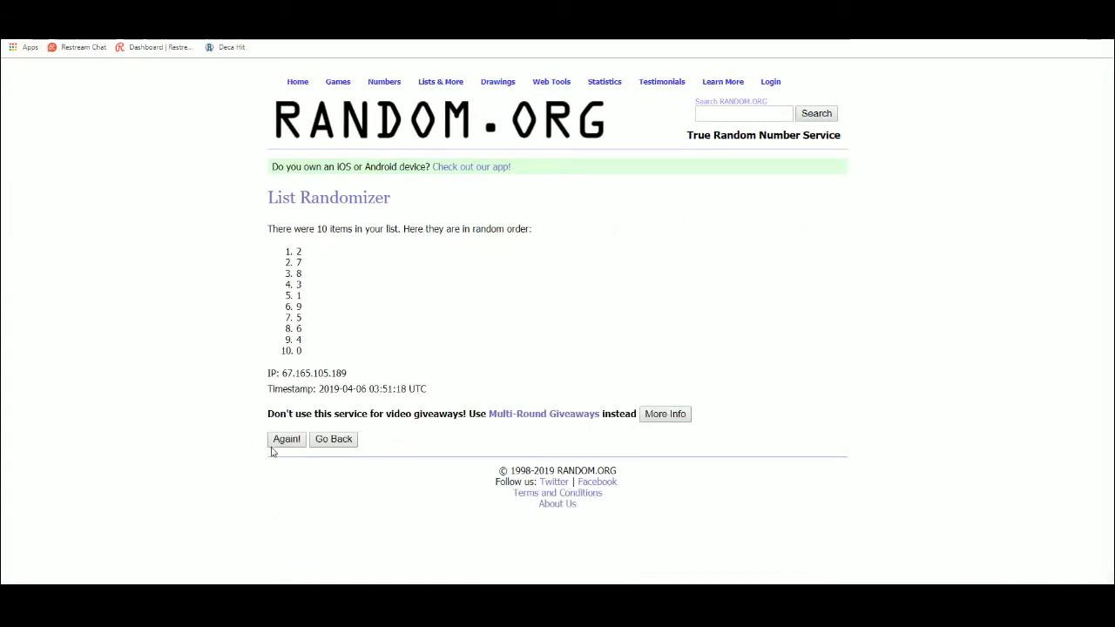
pyautogui.click(276, 466)
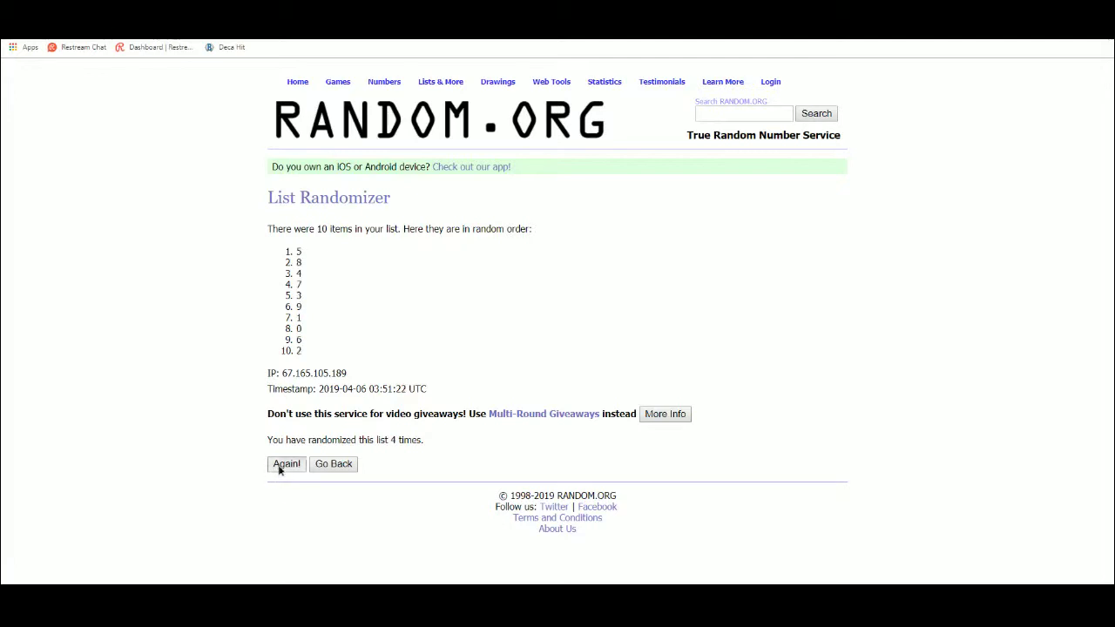
pyautogui.moveTo(296, 251); pyautogui.dragTo(307, 351)
pyautogui.rightClick(303, 340)
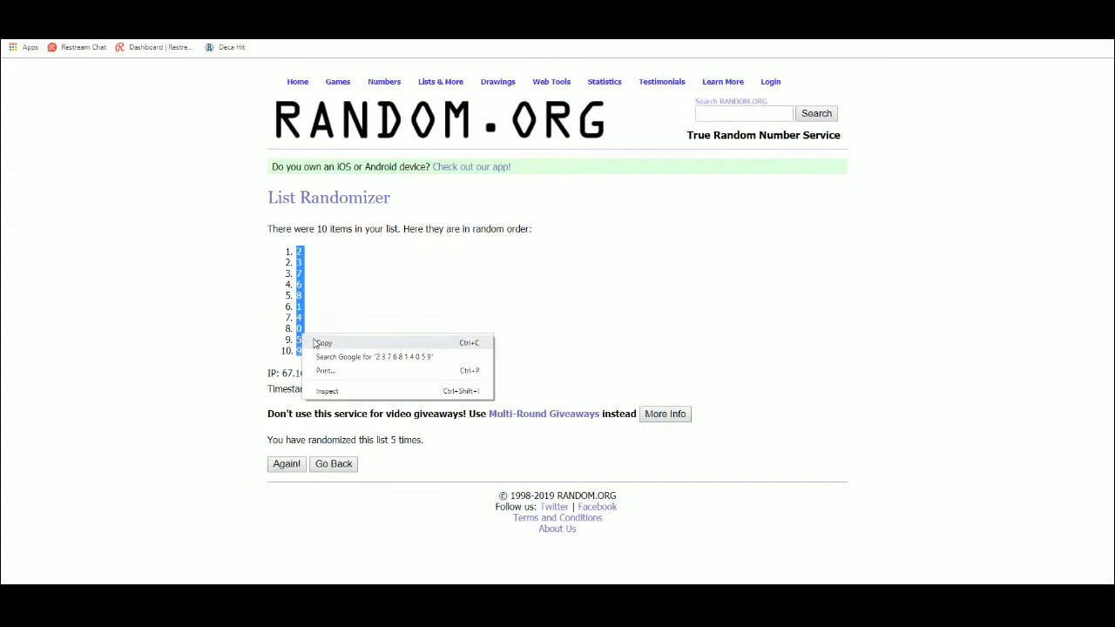
pyautogui.click(315, 344)
# Paste the shuffled digits as text into B1:B10 beside the names
pyautogui.hotkey('alt', 'Tab')
pyautogui.click(286, 170)
pyautogui.rightClick(286, 172)
pyautogui.click(316, 237)
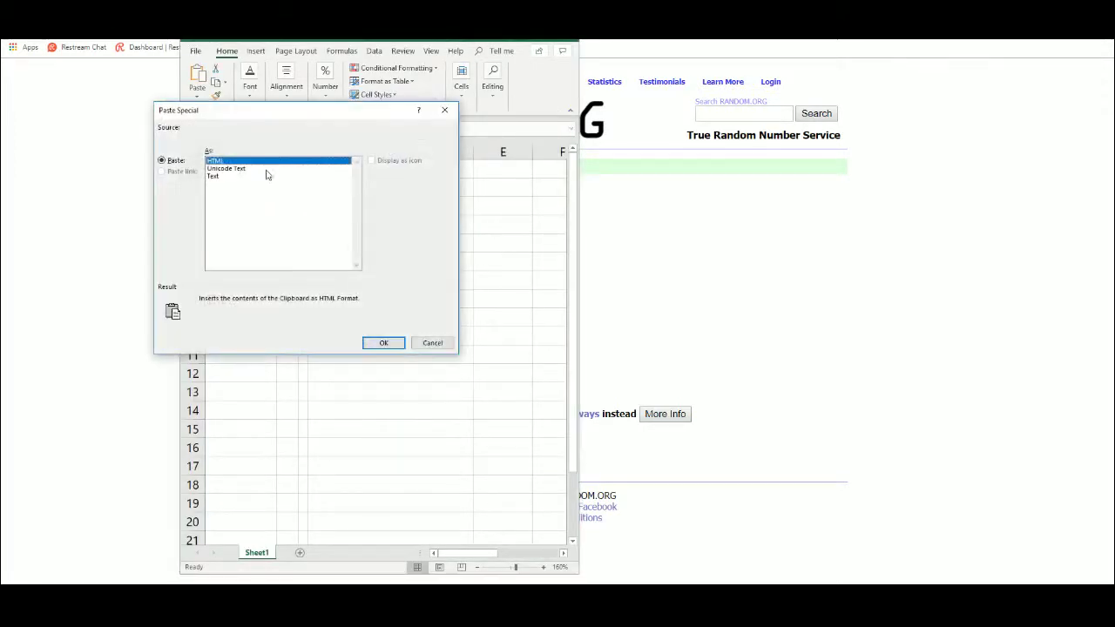
pyautogui.click(232, 177)
pyautogui.click(375, 341)
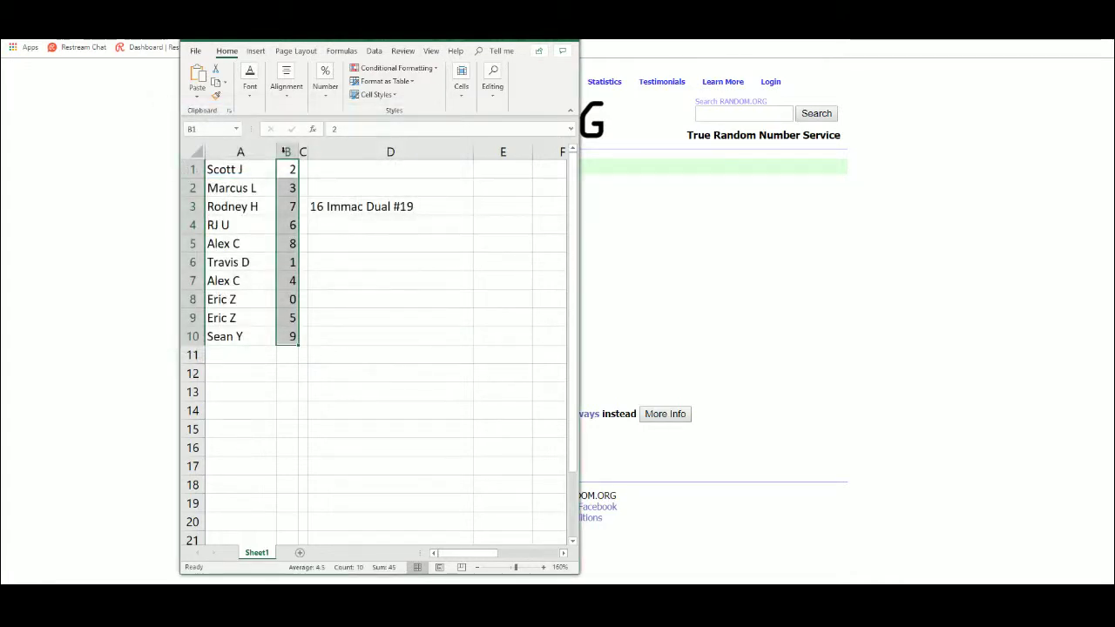
# Preview the sheet on the print page, then return to the worksheet
pyautogui.click(195, 51)
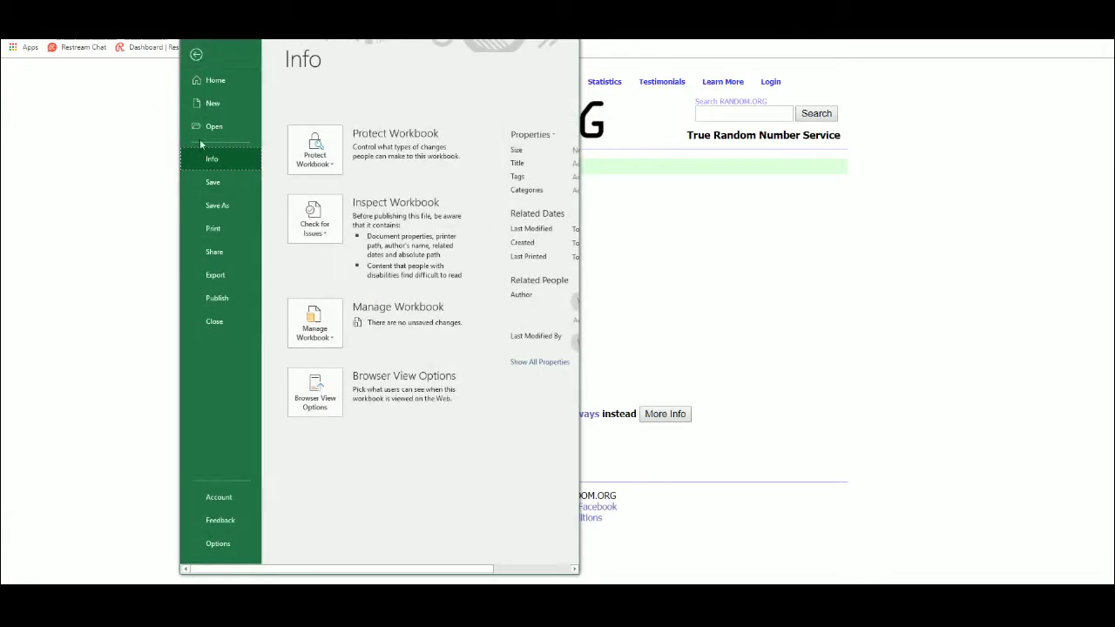
pyautogui.click(217, 227)
pyautogui.press('Escape')
# Step through cells D1 to D10 one by one
pyautogui.click(312, 163)
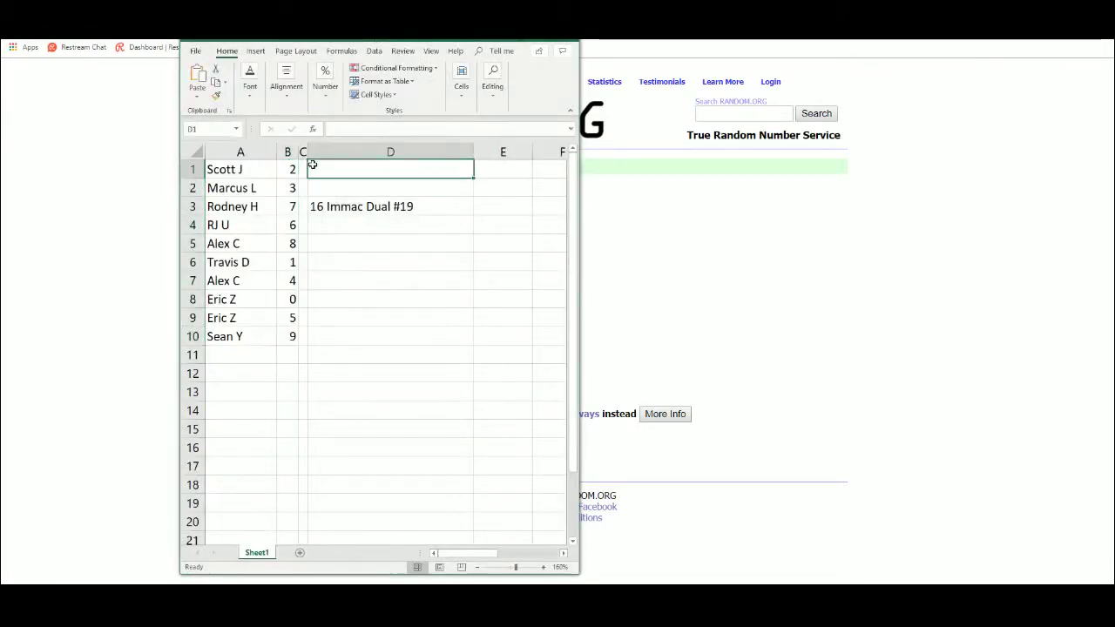
pyautogui.click(305, 206)
pyautogui.click(311, 224)
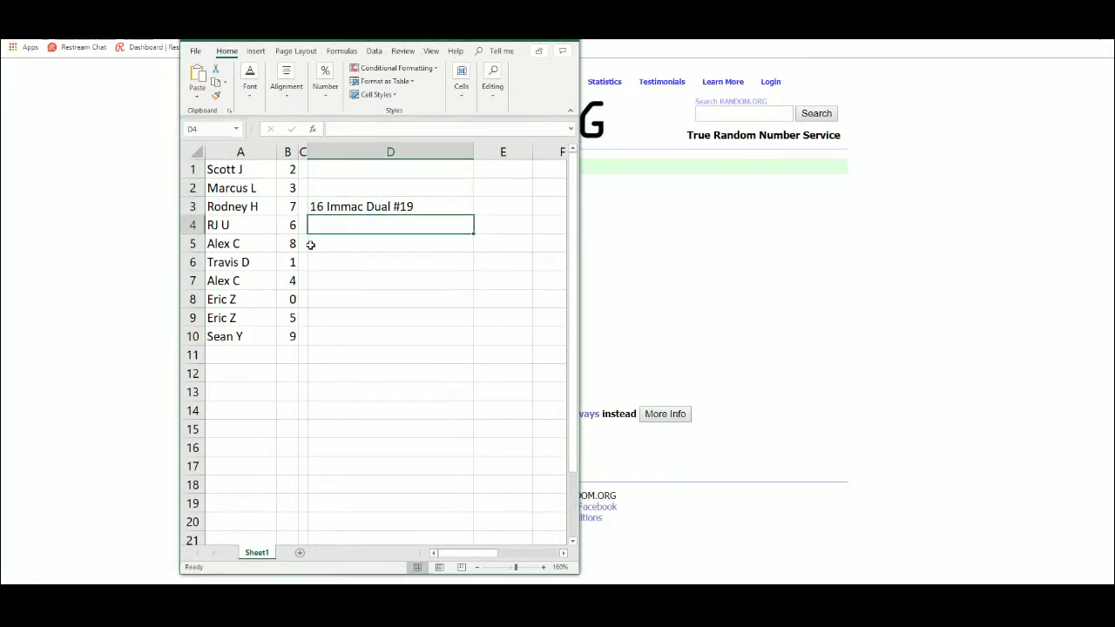
pyautogui.click(309, 244)
pyautogui.click(311, 260)
pyautogui.click(310, 282)
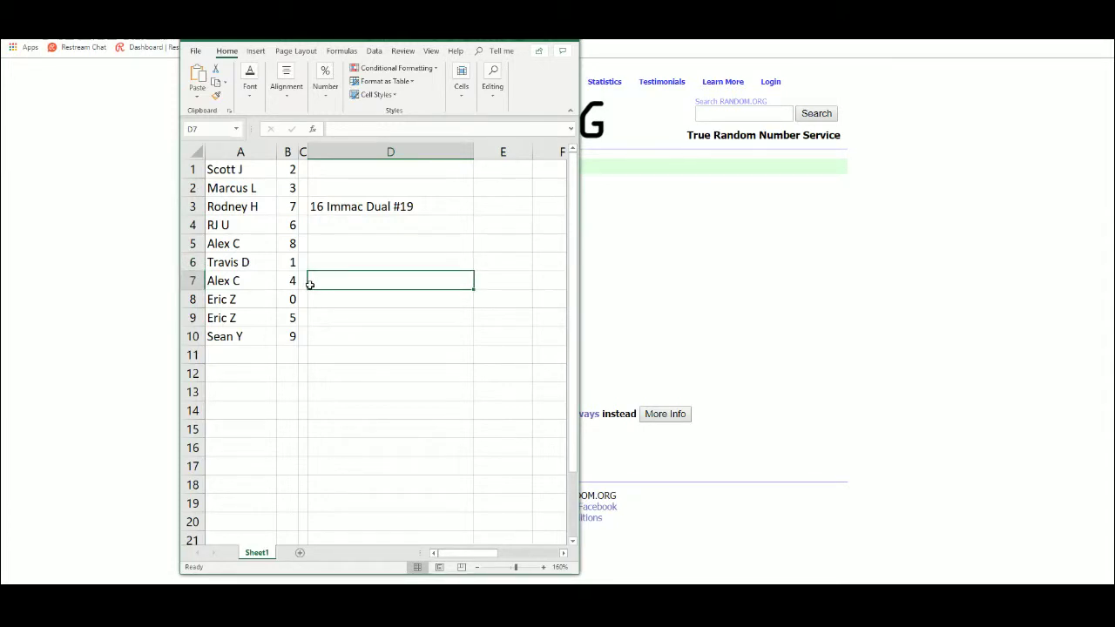
pyautogui.click(309, 299)
pyautogui.click(310, 316)
pyautogui.click(312, 338)
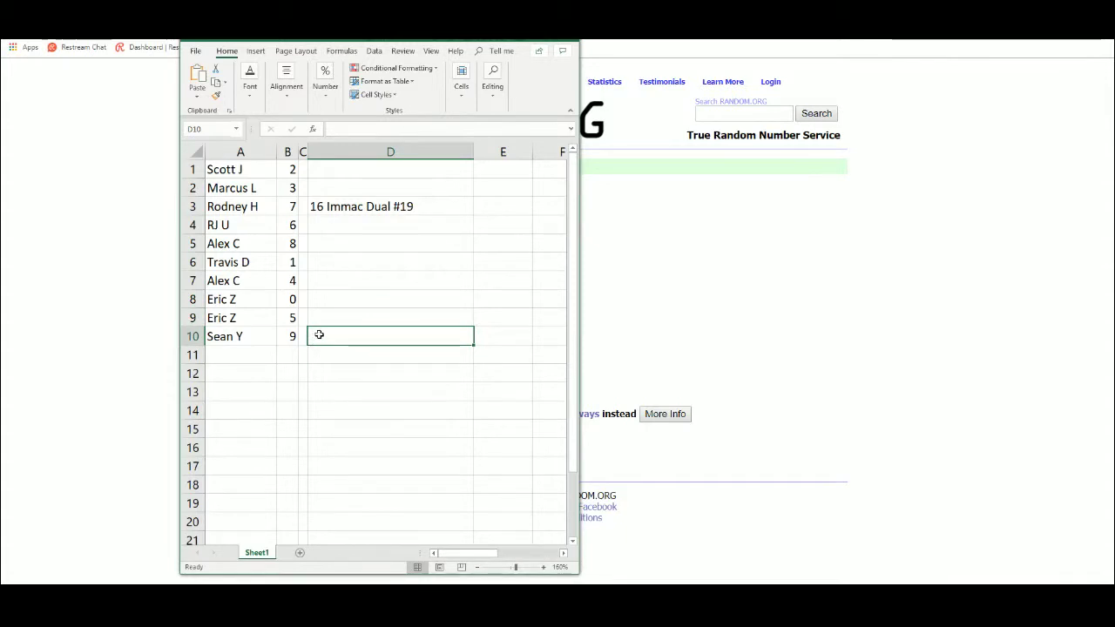